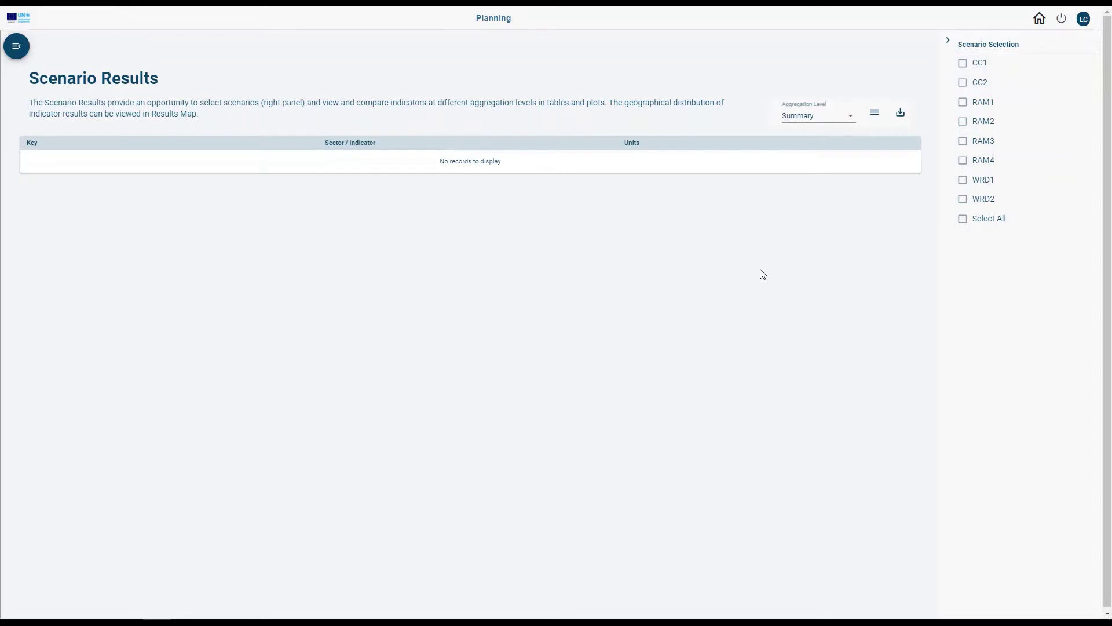
Step: Select scenarios CC2, RAM2, RAM4 and WRD2 for comparison and move the WRD2 column directly after CC2
{"action": "left_click", "coordinate": [963, 84]}
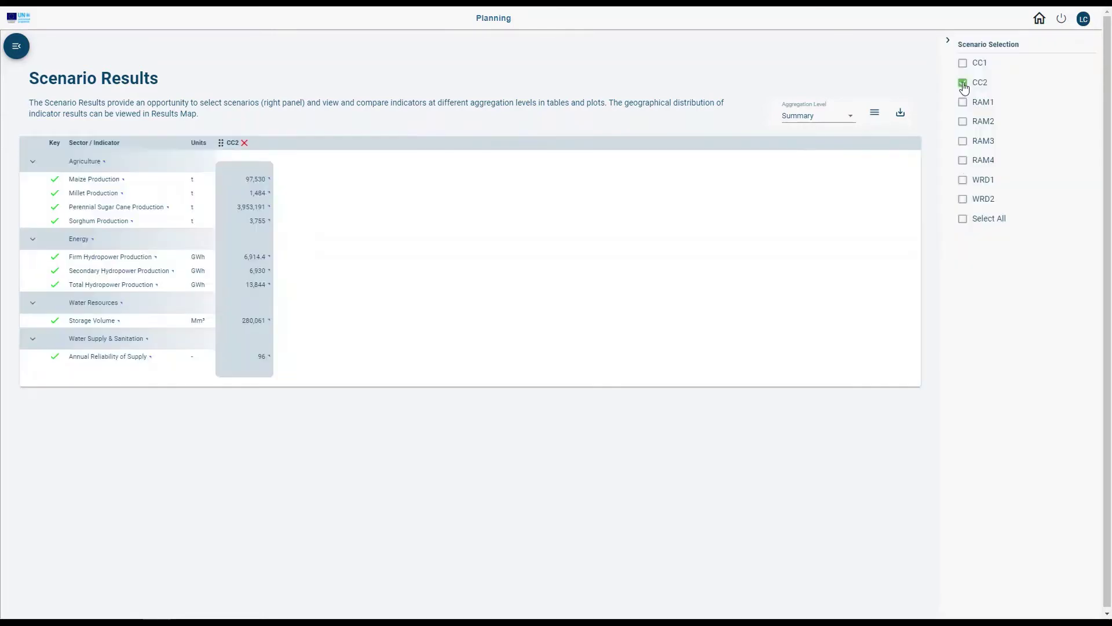
{"action": "left_click", "coordinate": [963, 122]}
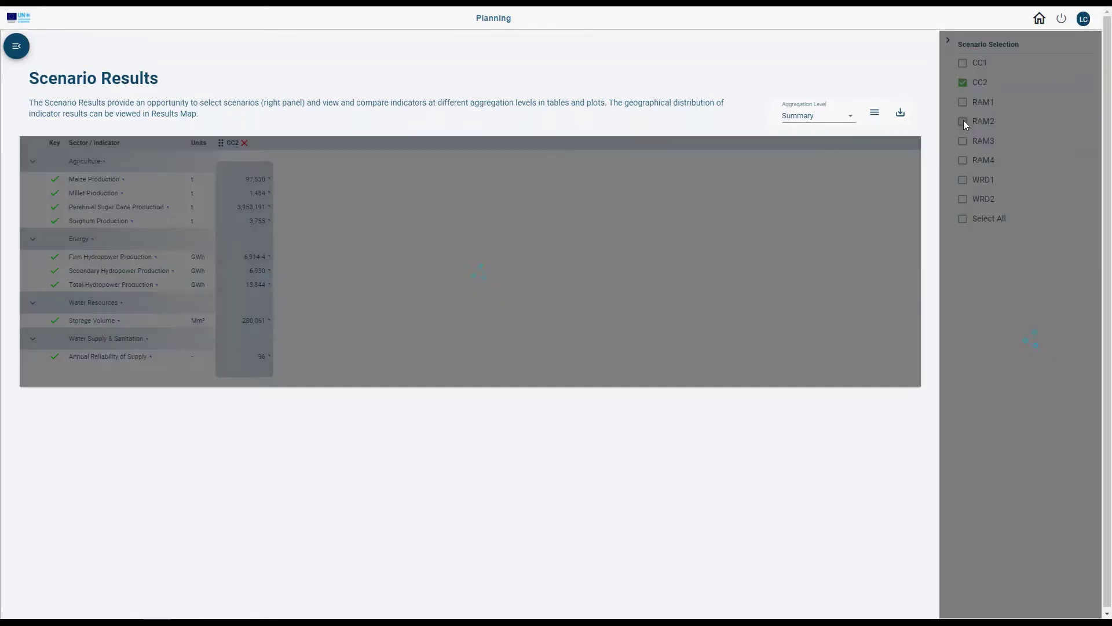
{"action": "left_click", "coordinate": [963, 161]}
{"action": "left_click", "coordinate": [964, 199]}
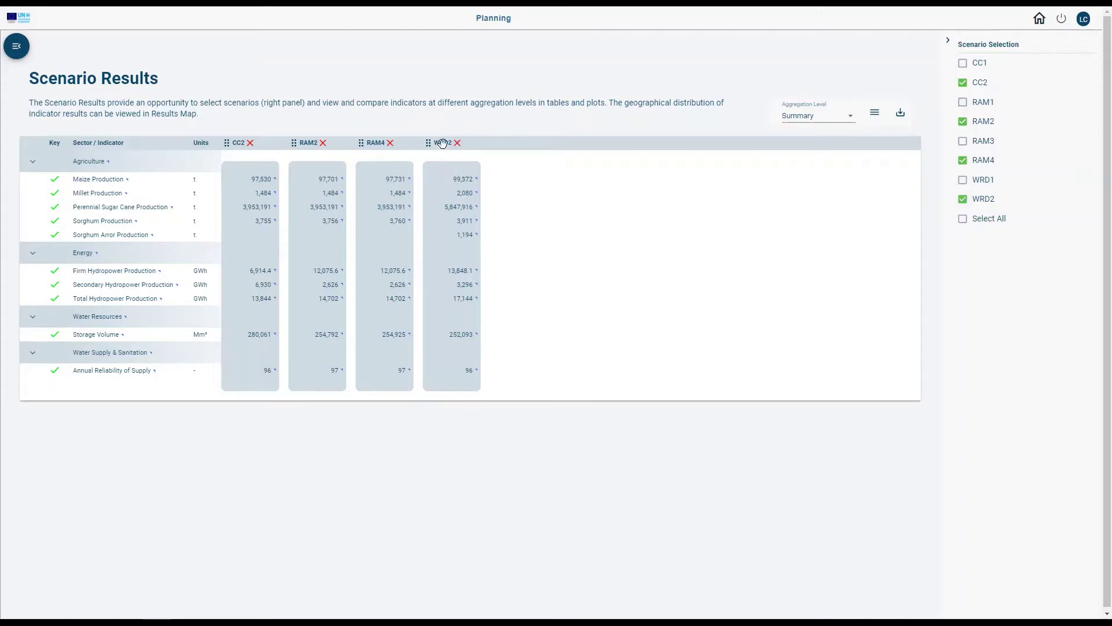
{"action": "left_click_drag", "start_coordinate": [443, 143], "coordinate": [279, 145]}
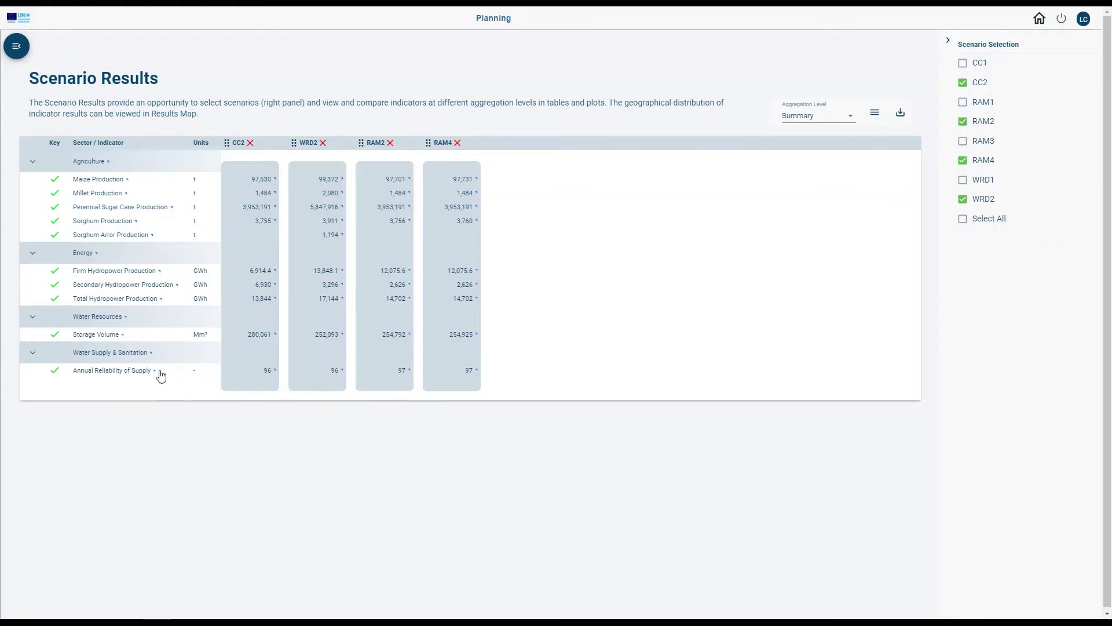
Step: Read the description of the Annual Reliability of Supply indicator and examine its time series plot for the selected scenarios
{"action": "left_click", "coordinate": [154, 371]}
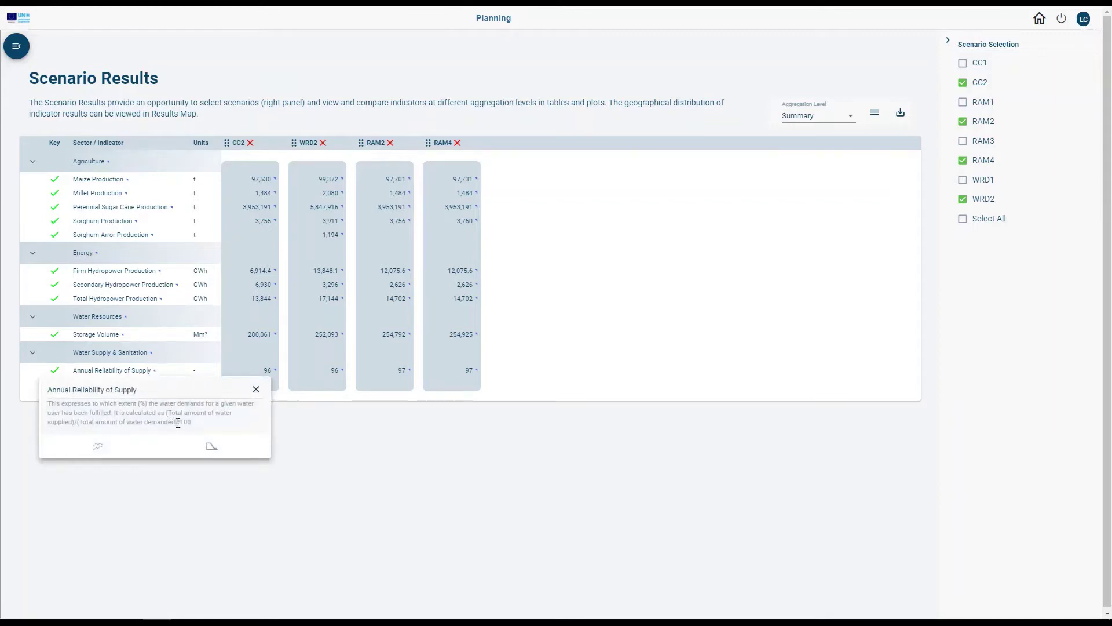
{"action": "left_click", "coordinate": [257, 392]}
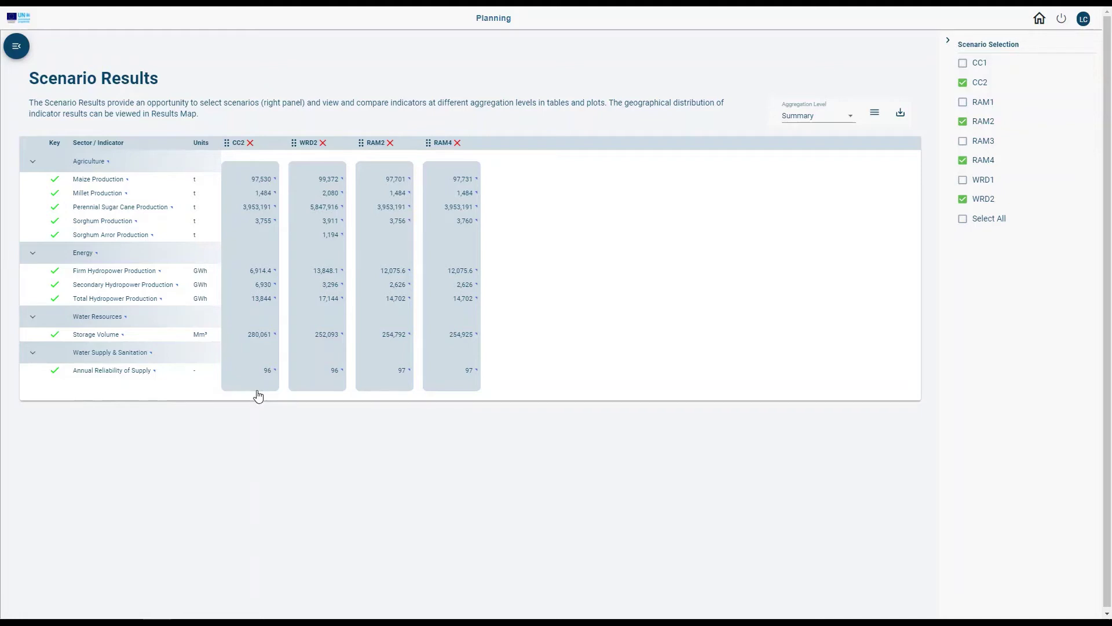
{"action": "left_click", "coordinate": [155, 371]}
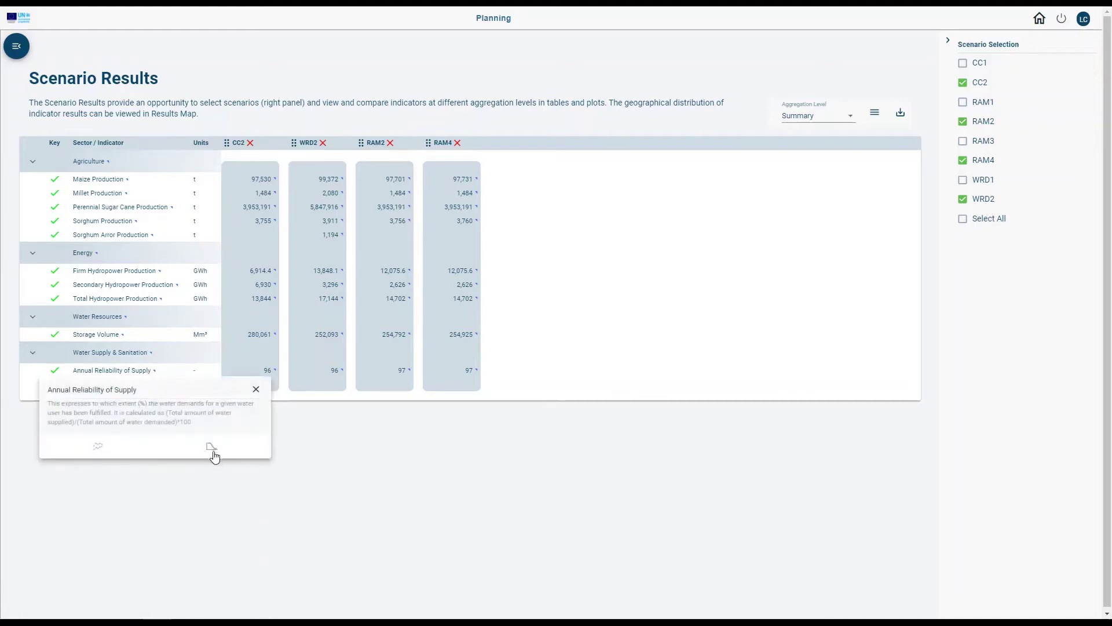
{"action": "left_click", "coordinate": [97, 448]}
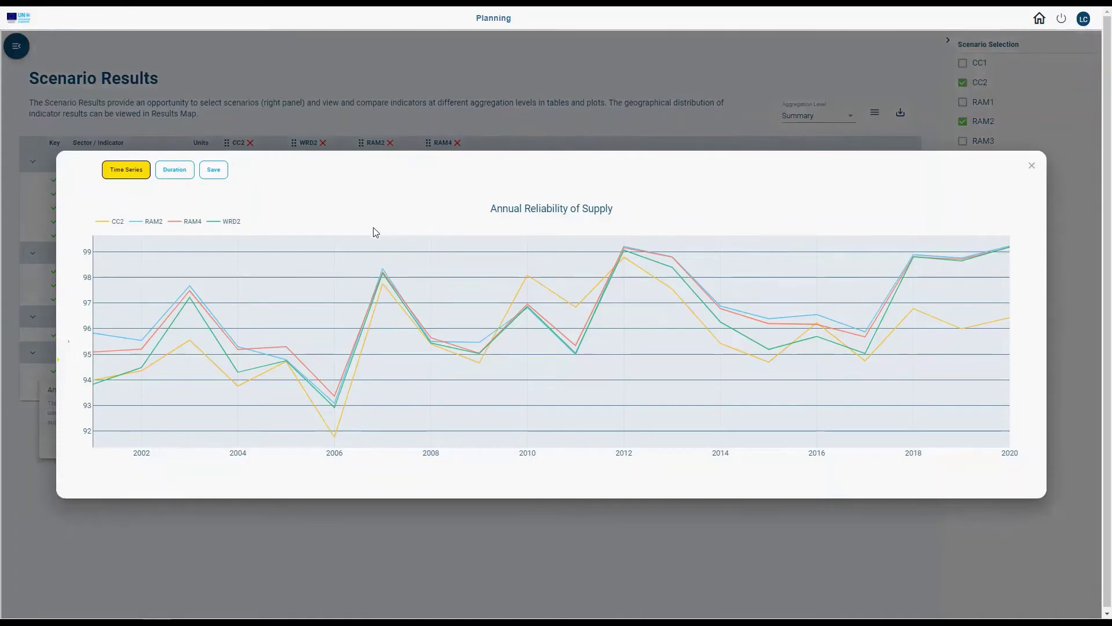
{"action": "mouse_move", "coordinate": [386, 281]}
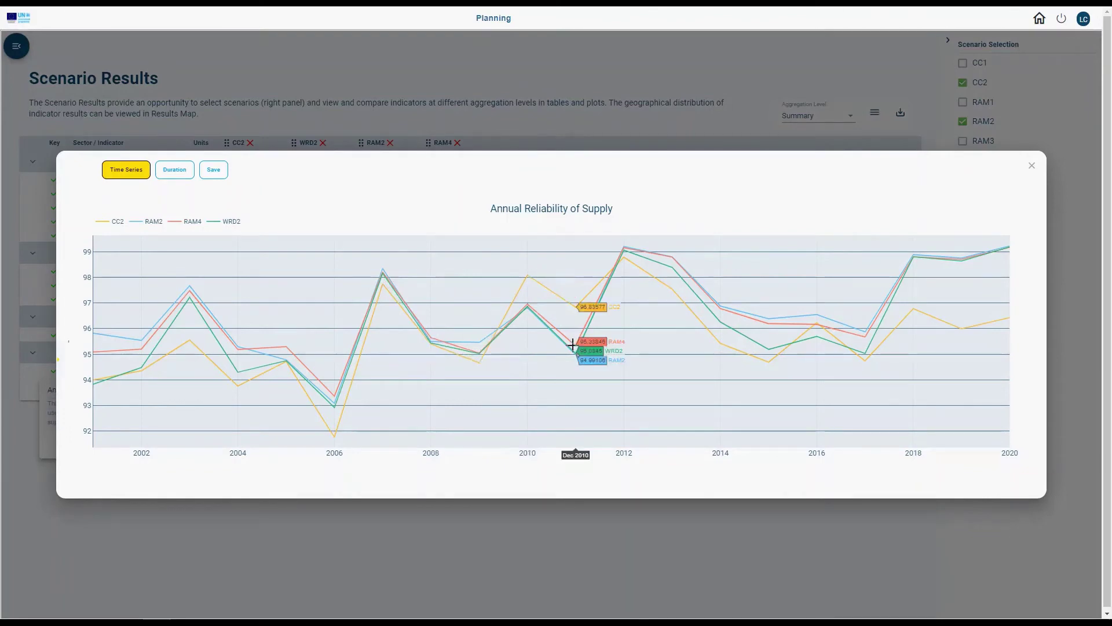
Step: Hide the WRD2 and RAM4 lines in the Annual Reliability of Supply plot and show both again
{"action": "left_click", "coordinate": [233, 226]}
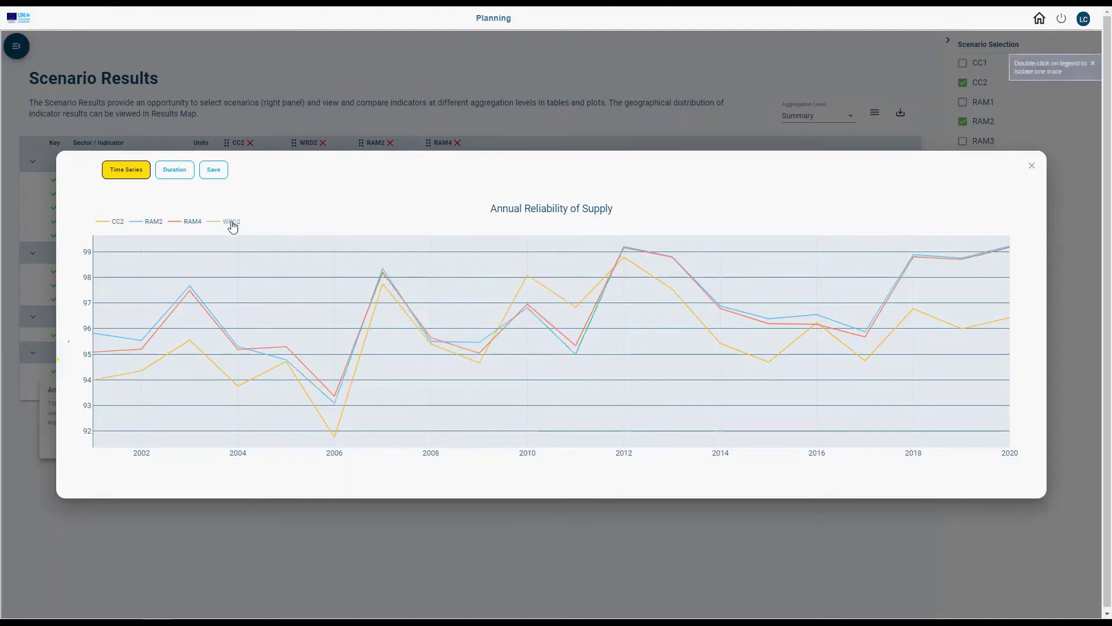
{"action": "left_click", "coordinate": [193, 226]}
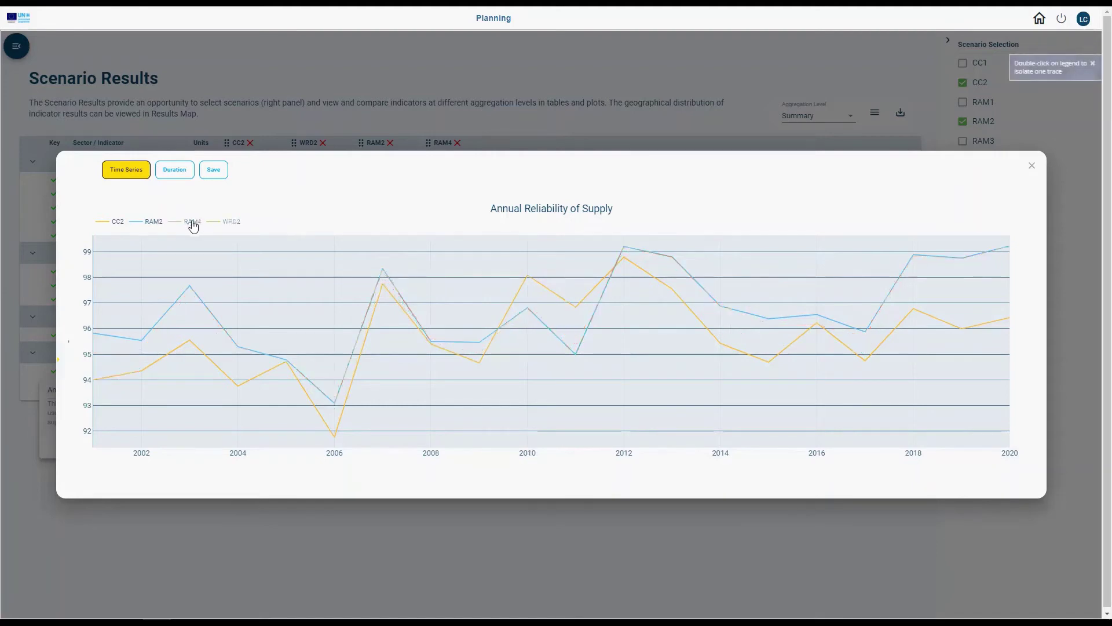
{"action": "left_click", "coordinate": [194, 226]}
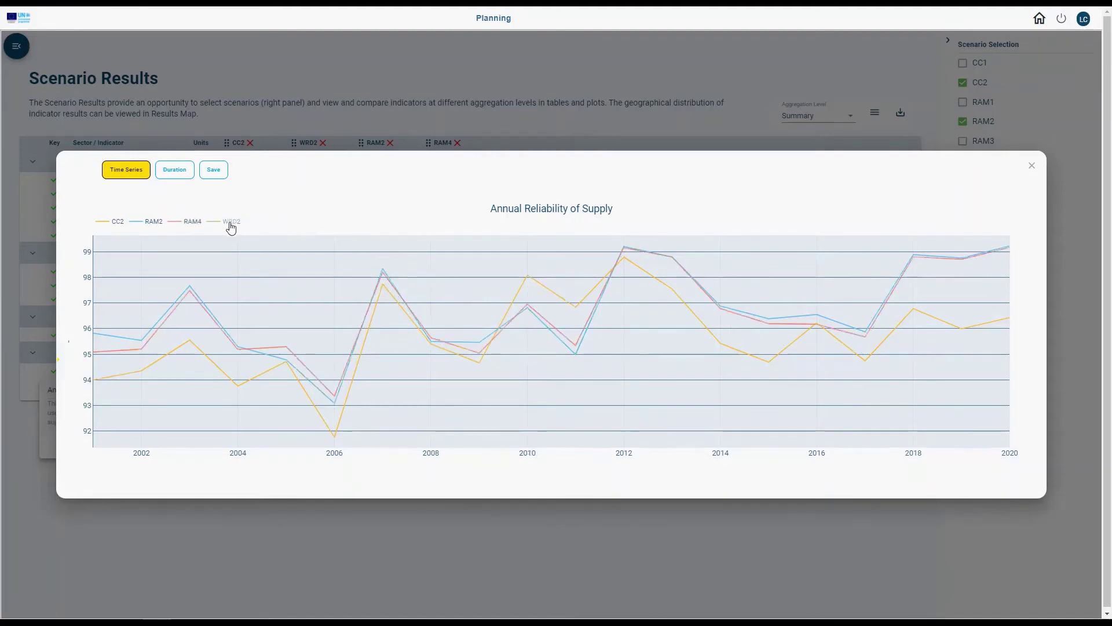
{"action": "left_click", "coordinate": [232, 226]}
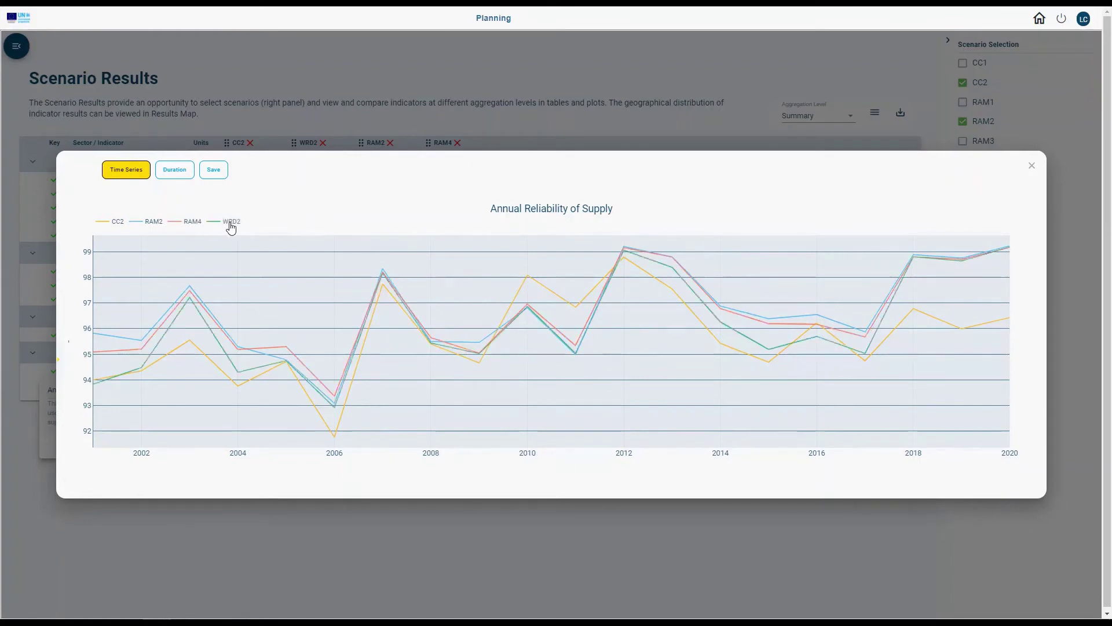
Step: Save the Annual Reliability of Supply time series plot as an image and close the plot
{"action": "left_click", "coordinate": [217, 176]}
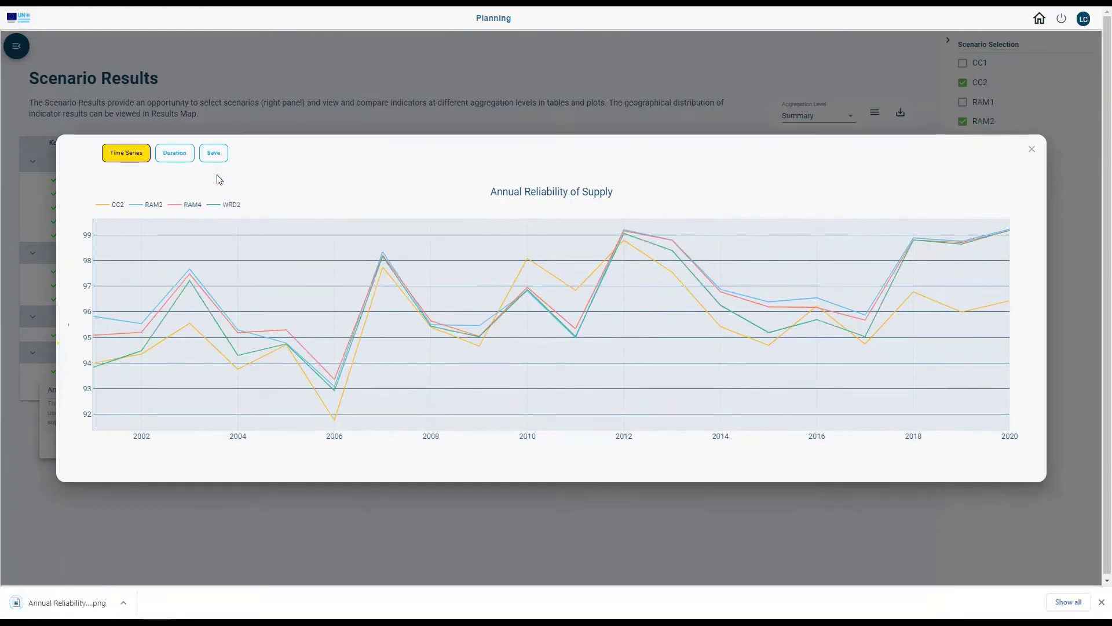
{"action": "left_click", "coordinate": [1032, 152]}
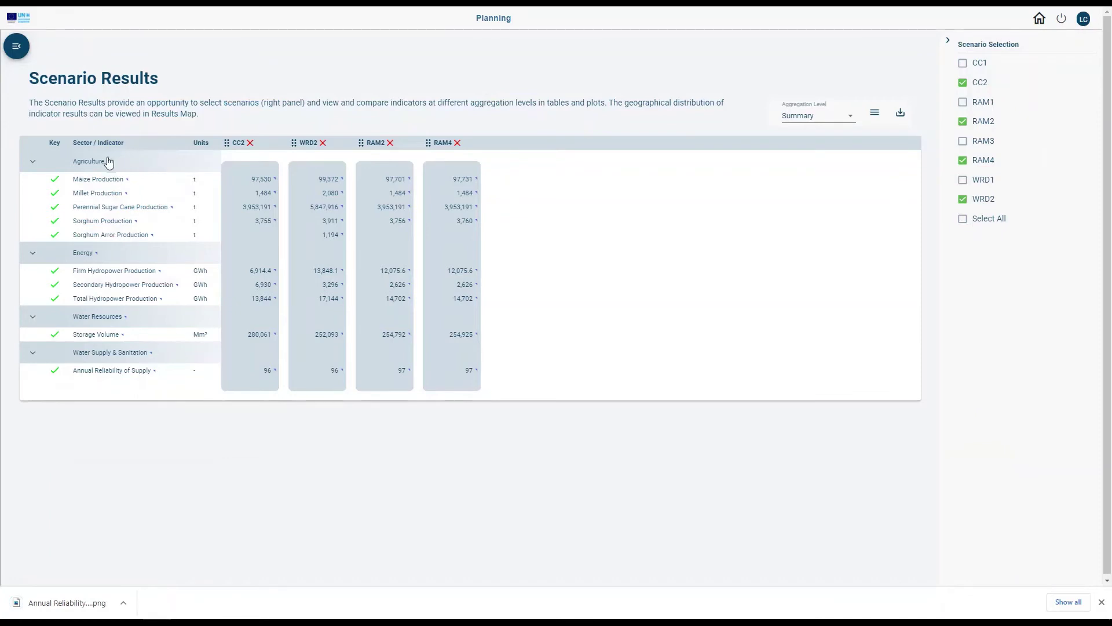
Step: View the Agriculture sector bar chart, swap its grouping between indicators and scenarios and back, and close it
{"action": "left_click", "coordinate": [109, 162]}
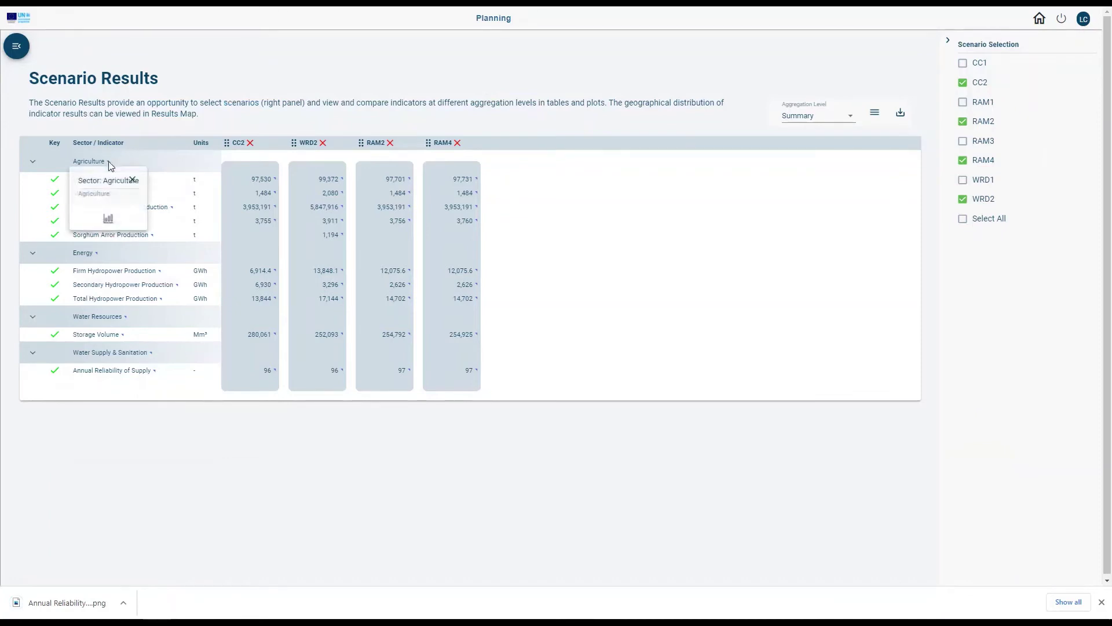
{"action": "left_click", "coordinate": [110, 219]}
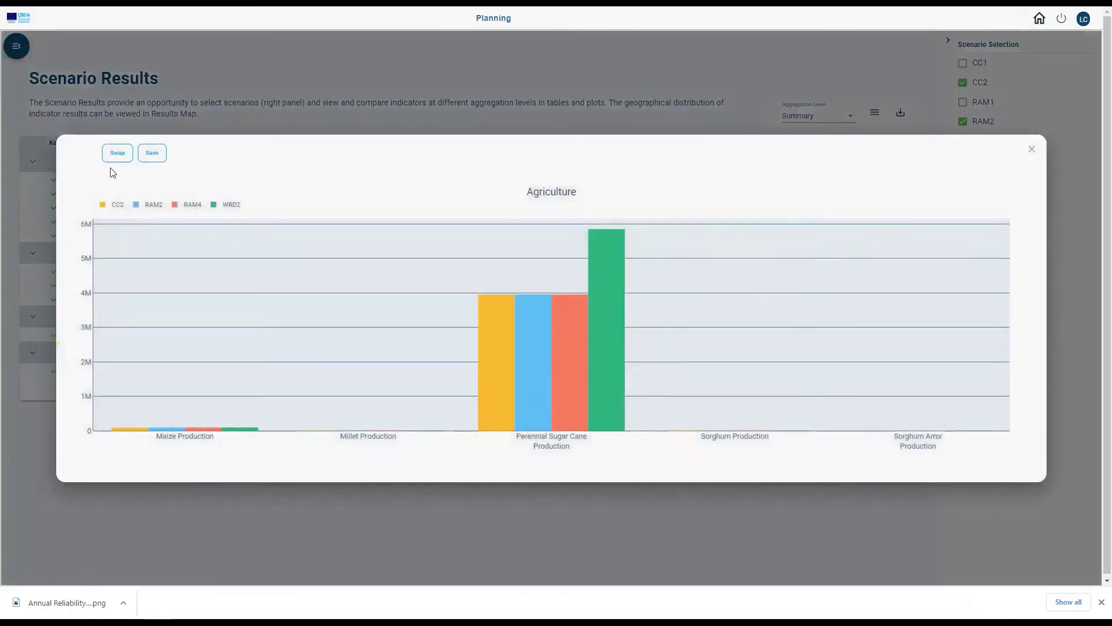
{"action": "left_click", "coordinate": [118, 154]}
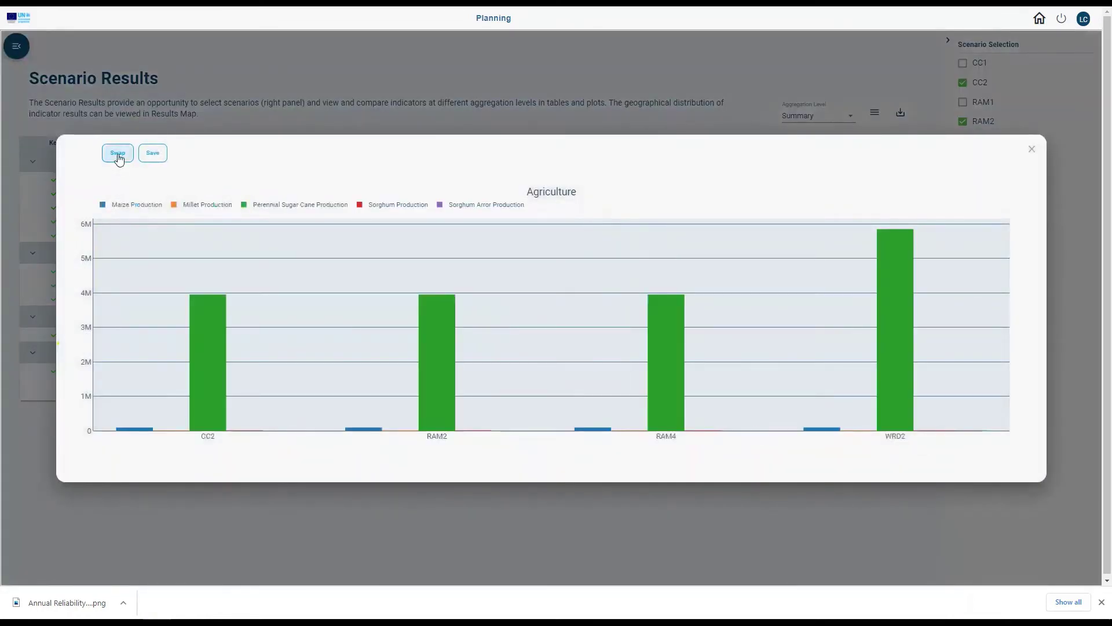
{"action": "left_click", "coordinate": [118, 154]}
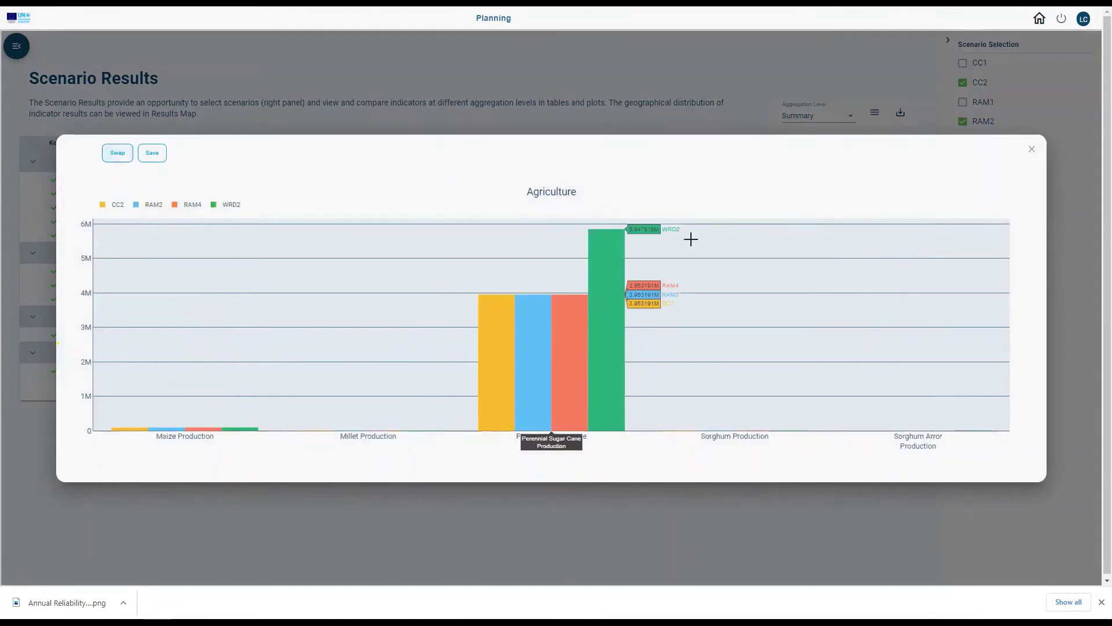
{"action": "left_click", "coordinate": [1032, 152]}
{"action": "left_click", "coordinate": [132, 180]}
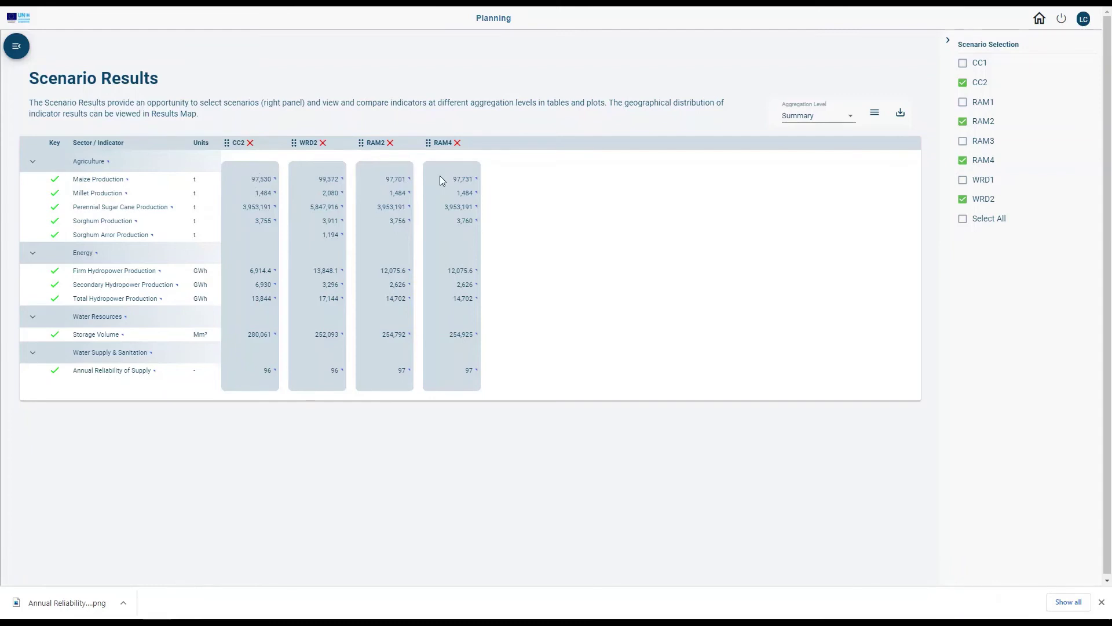
Step: Show the scenario results at Sub-Catchment aggregation level, limited to the Omo1 sub-catchment
{"action": "left_click", "coordinate": [853, 118]}
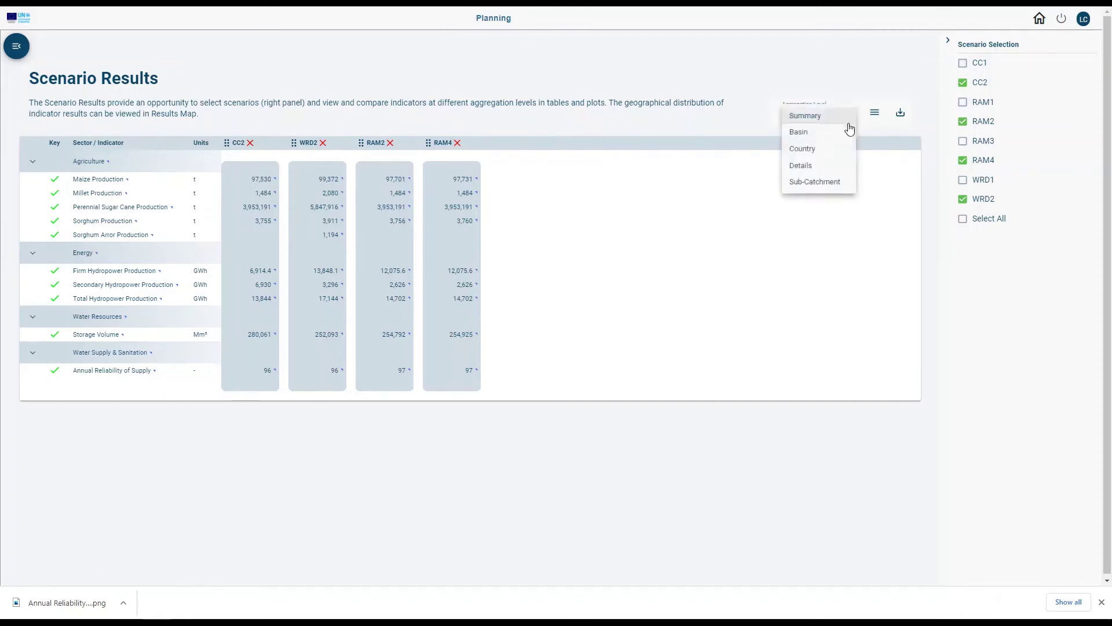
{"action": "left_click", "coordinate": [832, 183]}
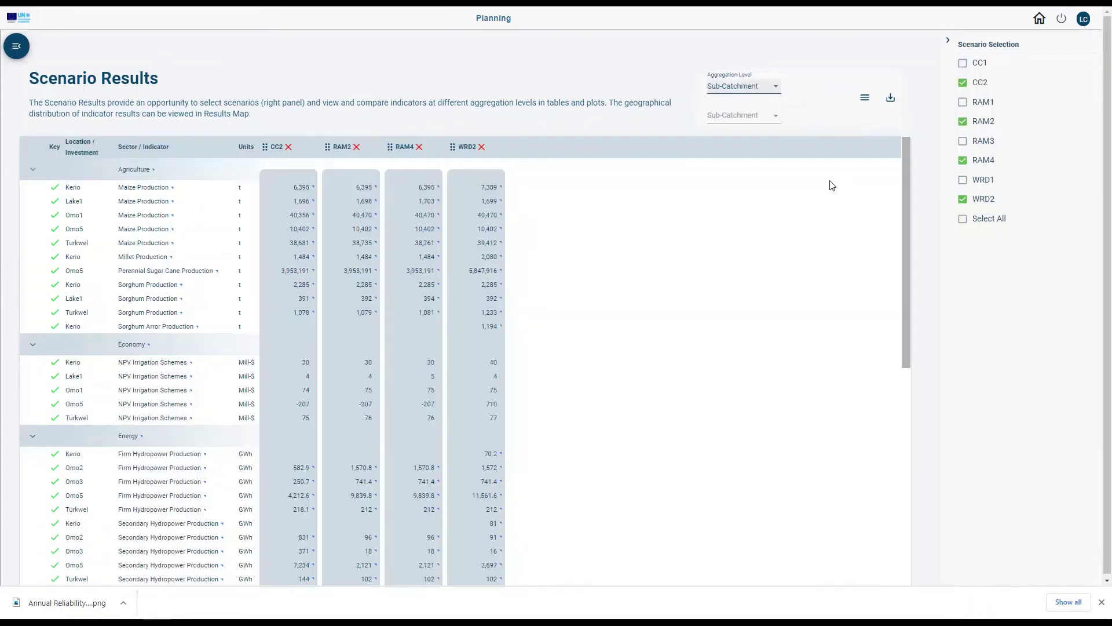
{"action": "left_click", "coordinate": [772, 116]}
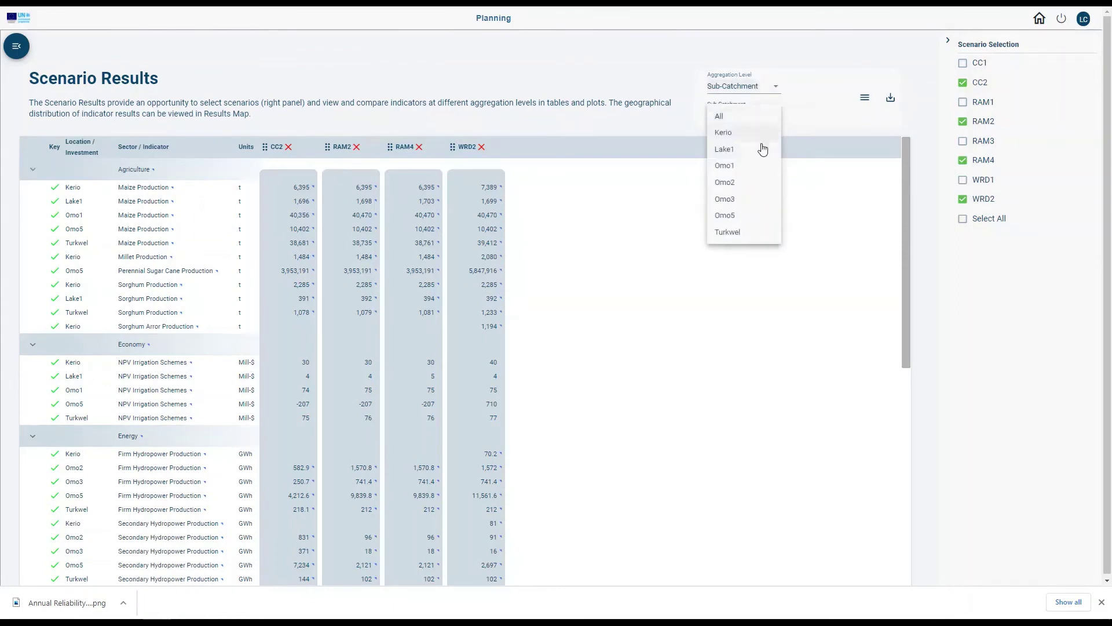
{"action": "left_click", "coordinate": [755, 166]}
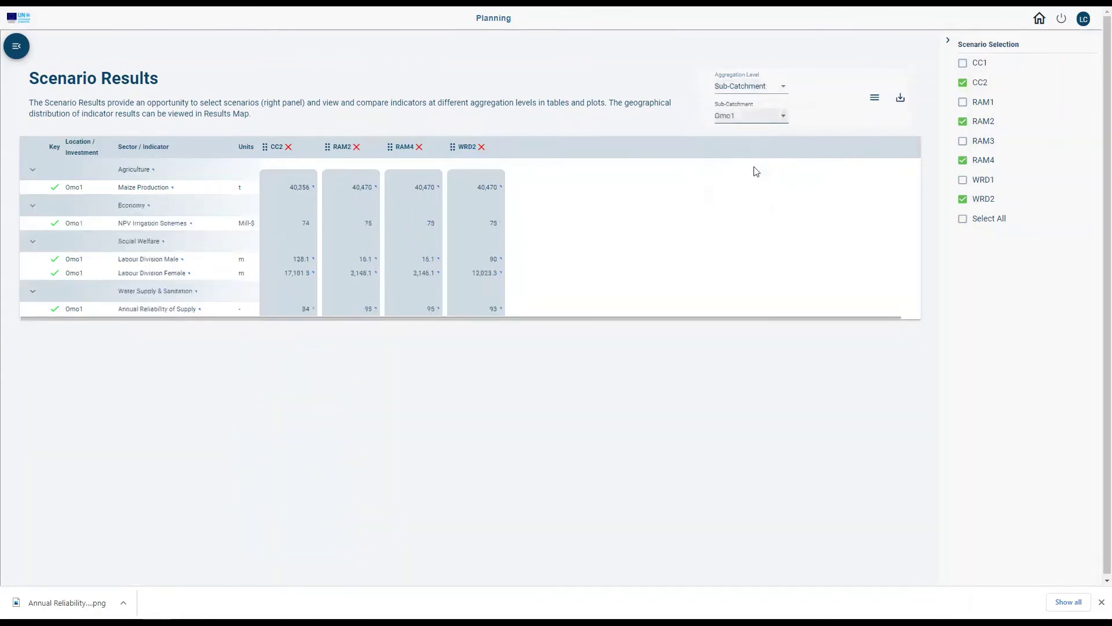
Step: Set the aggregation level to Details and collapse the Agriculture sector in the results table
{"action": "left_click", "coordinate": [781, 91]}
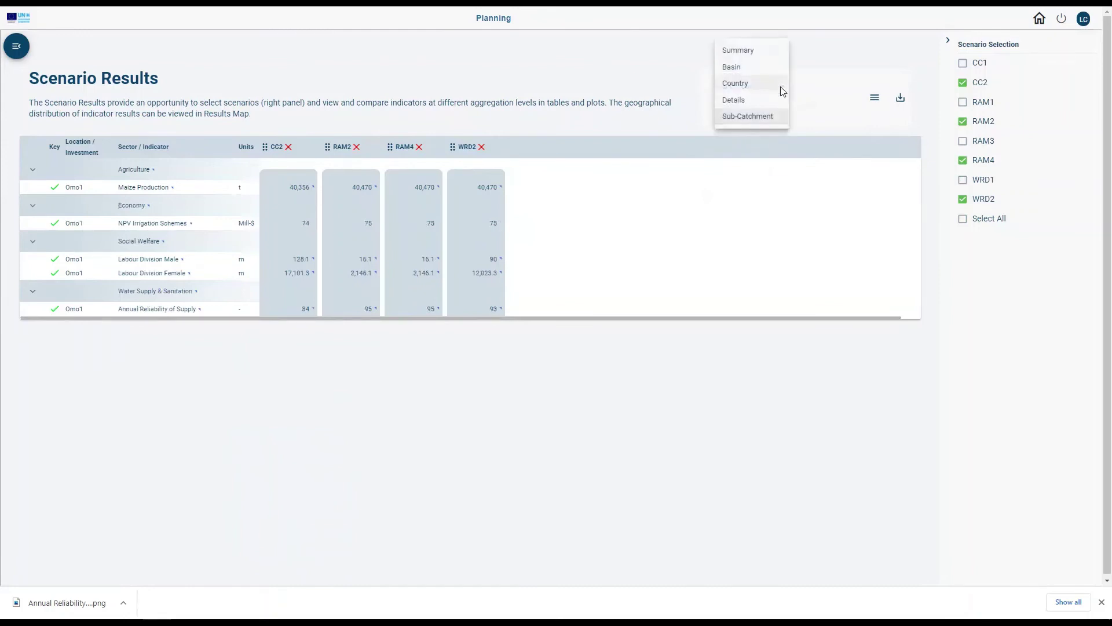
{"action": "left_click", "coordinate": [737, 101]}
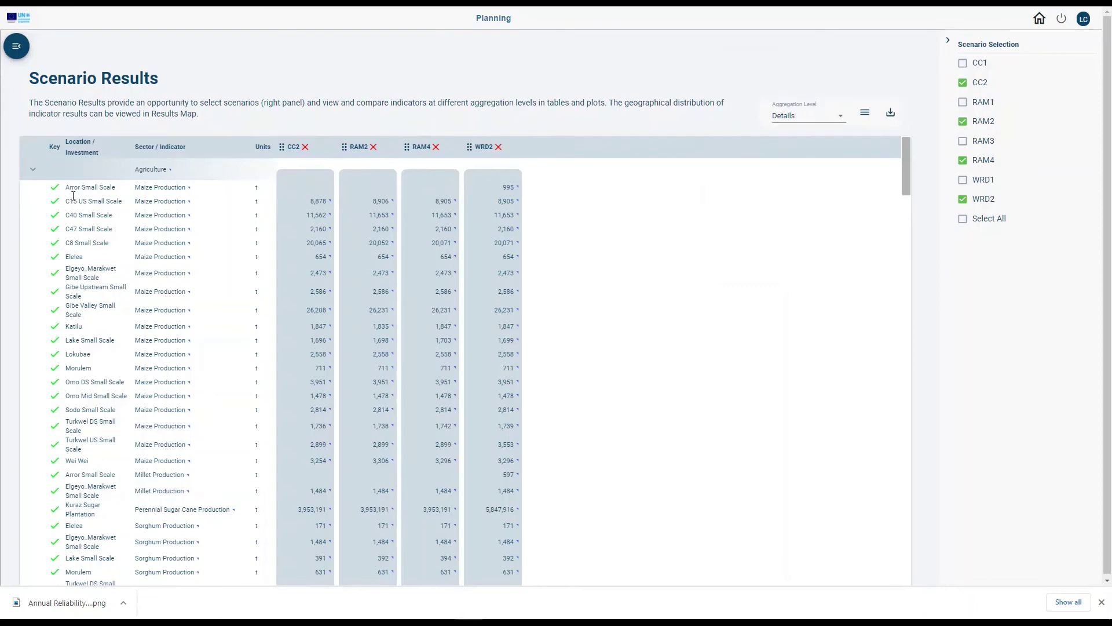
{"action": "left_click", "coordinate": [32, 170]}
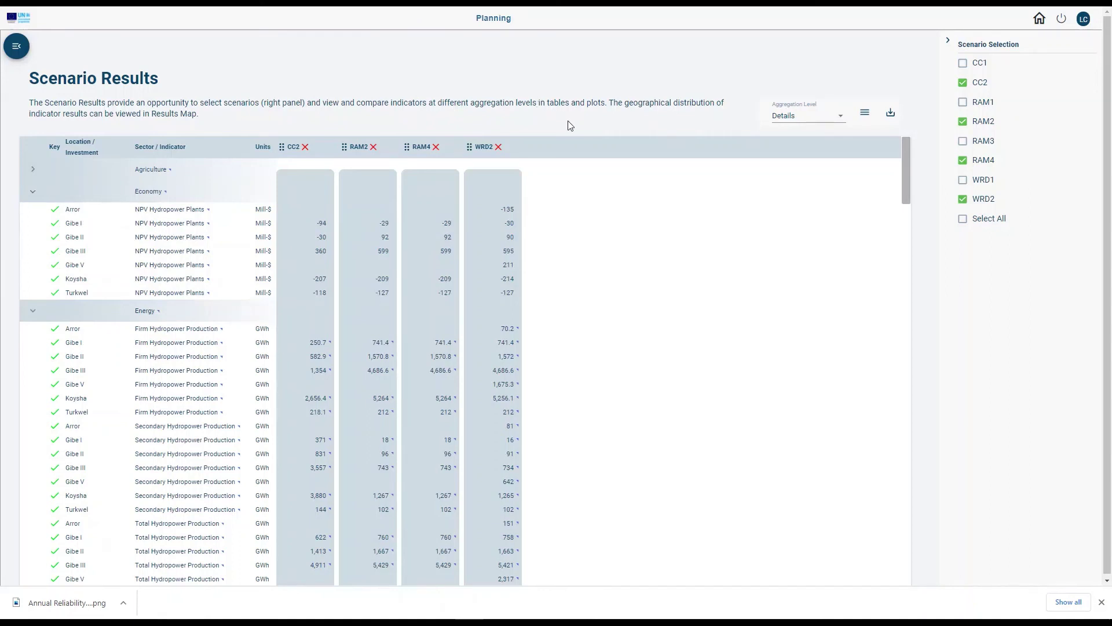
Step: Download the indicator results table as an Excel file and return to the planning tool's home page
{"action": "left_click", "coordinate": [892, 116]}
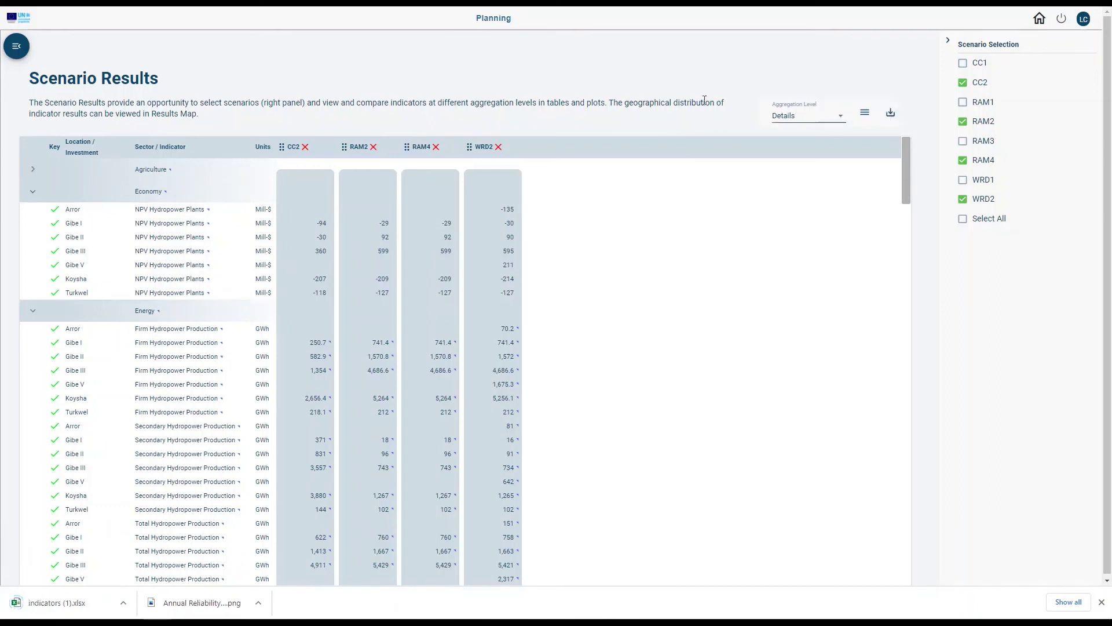
{"action": "left_click", "coordinate": [16, 52]}
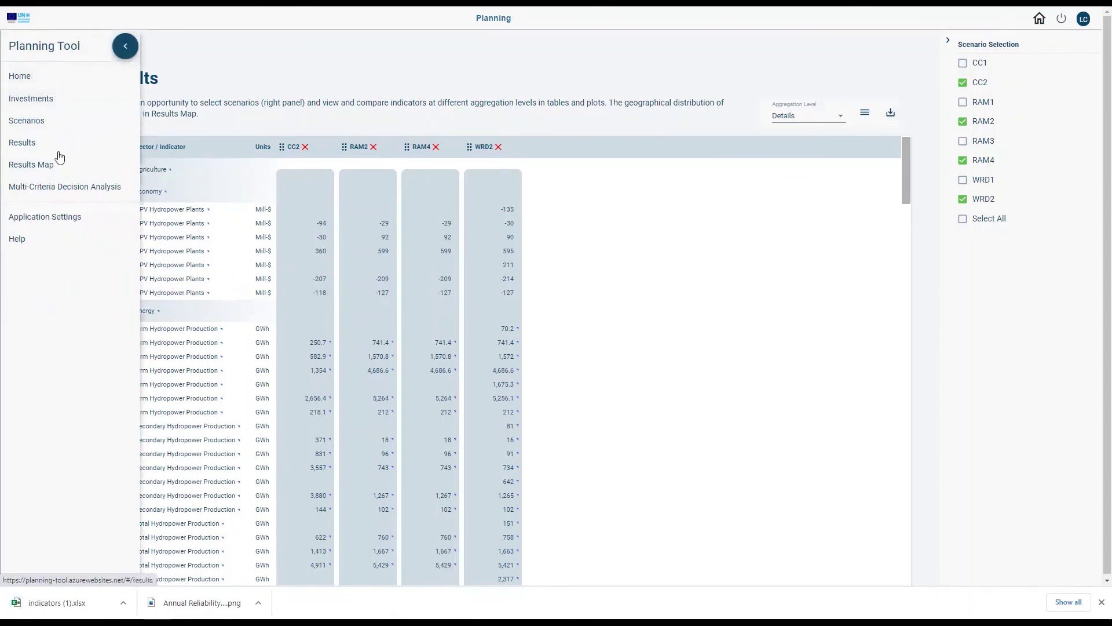
{"action": "left_click", "coordinate": [20, 77]}
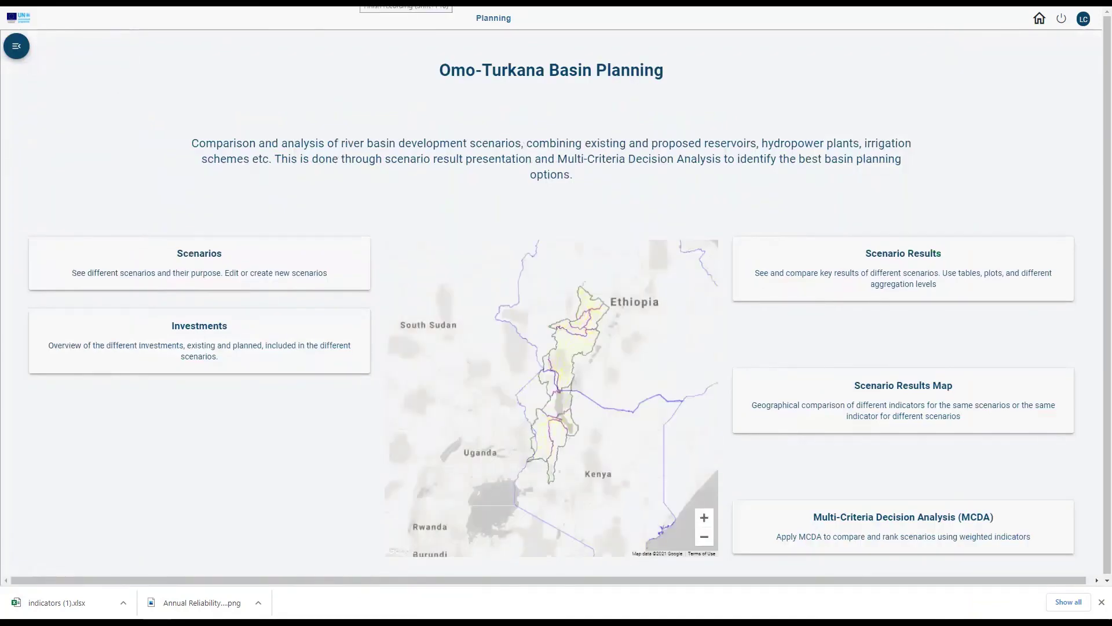